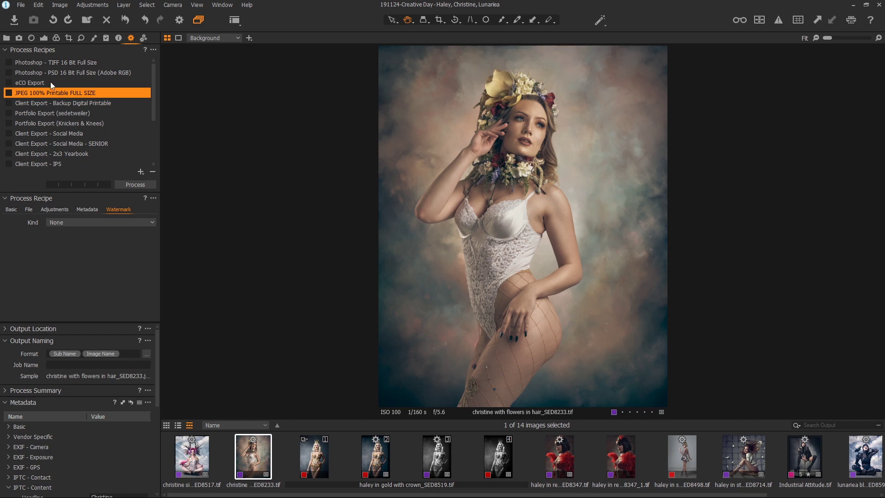
# Select the Portfolio Export (signature) recipe and browse for a new watermark image file.
pyautogui.click(68, 115)
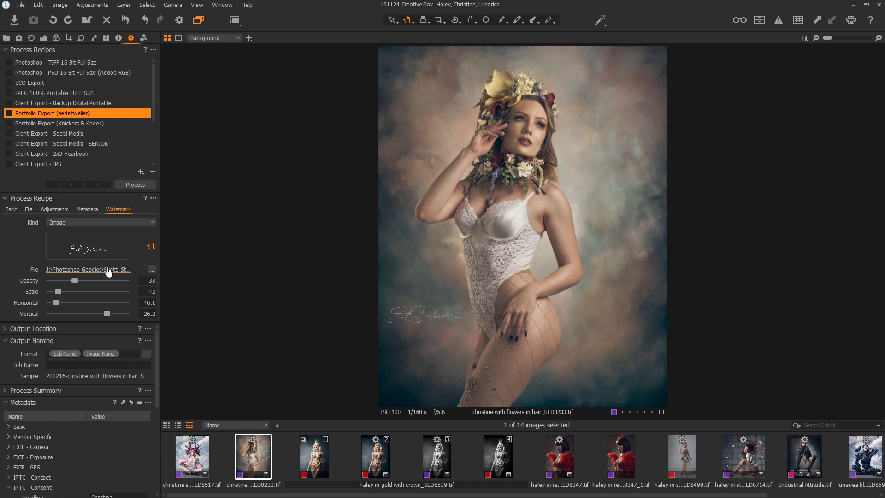
pyautogui.click(153, 269)
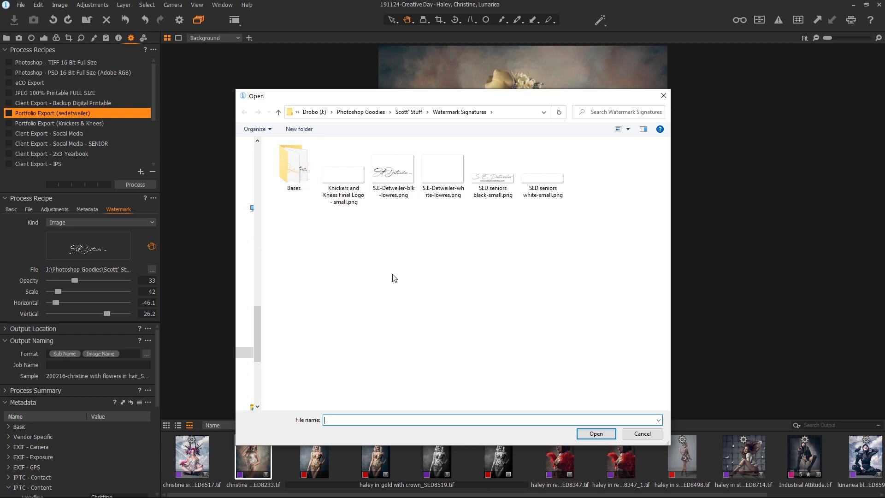
# Preview the PNG files in Watermark Signatures, then cancel to keep the existing signature watermark.
pyautogui.click(340, 196)
pyautogui.click(406, 189)
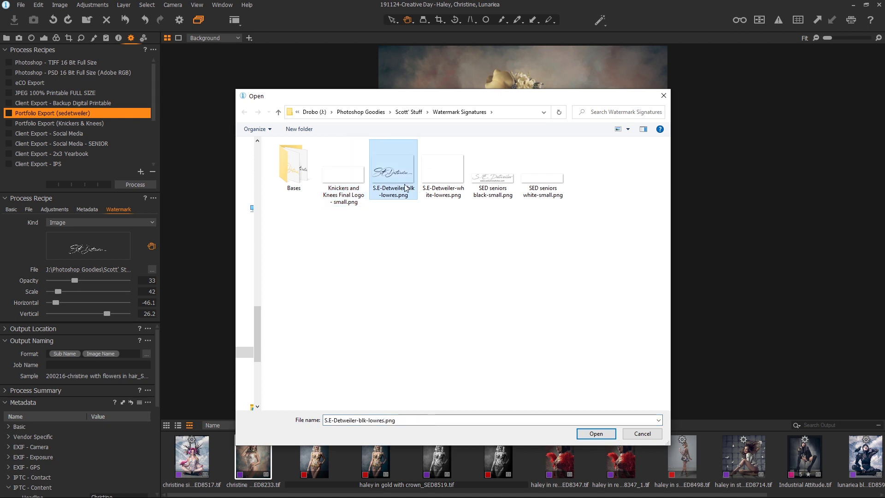
pyautogui.click(443, 189)
pyautogui.click(510, 192)
pyautogui.click(544, 188)
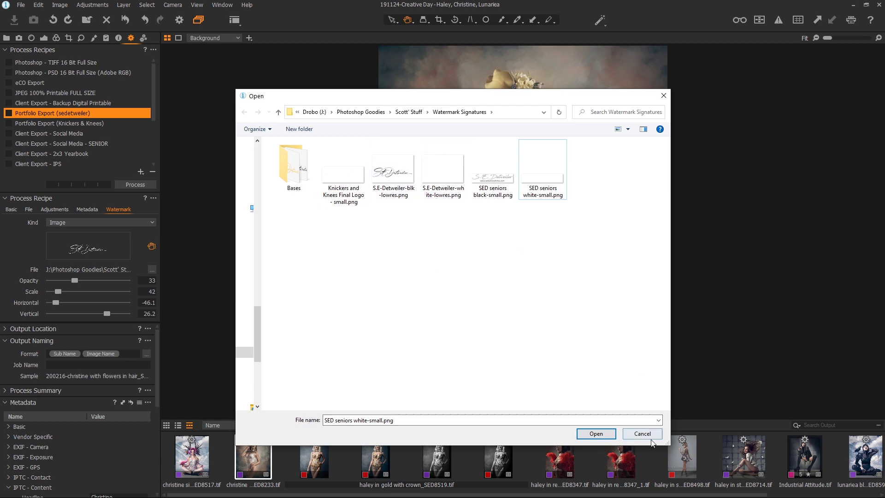
pyautogui.click(638, 433)
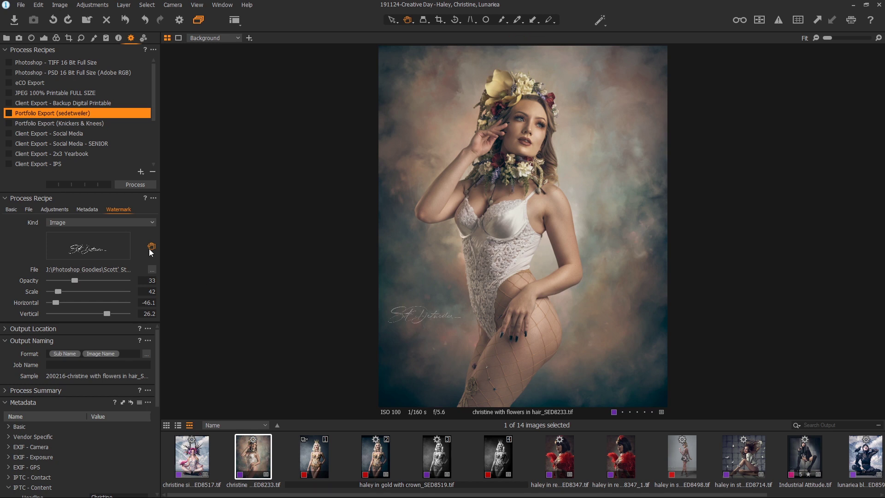
# Drag the signature watermark to the lower-right corner (Horizontal 42.7, Vertical 49.4).
pyautogui.moveTo(424, 321); pyautogui.dragTo(659, 394)
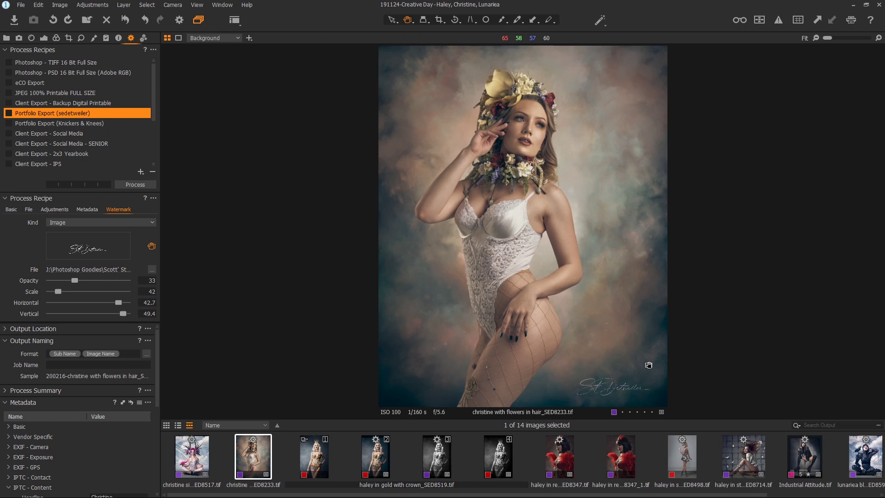
# Add the haley in gold photo to the selection and move the watermark top-left (Horizontal -44, Vertical -55).
pyautogui.keyDown('ctrl'); pyautogui.click(323, 459); pyautogui.keyUp('ctrl')
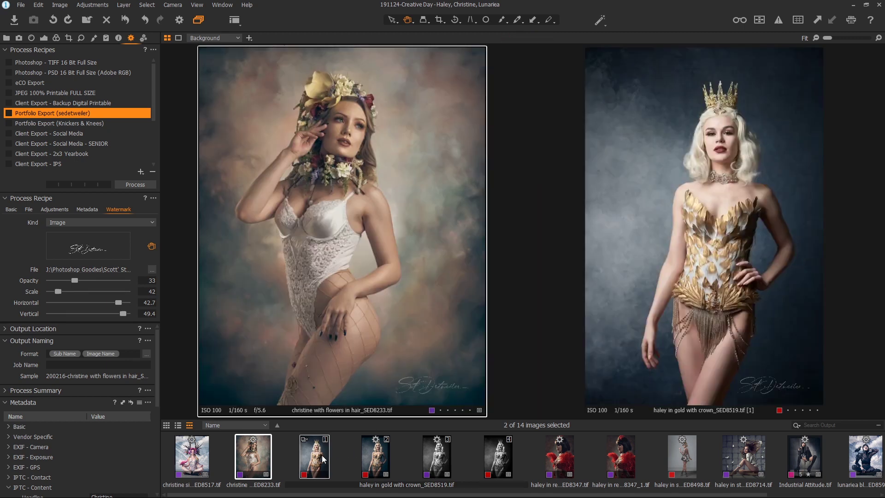
pyautogui.moveTo(435, 336); pyautogui.dragTo(182, 205)
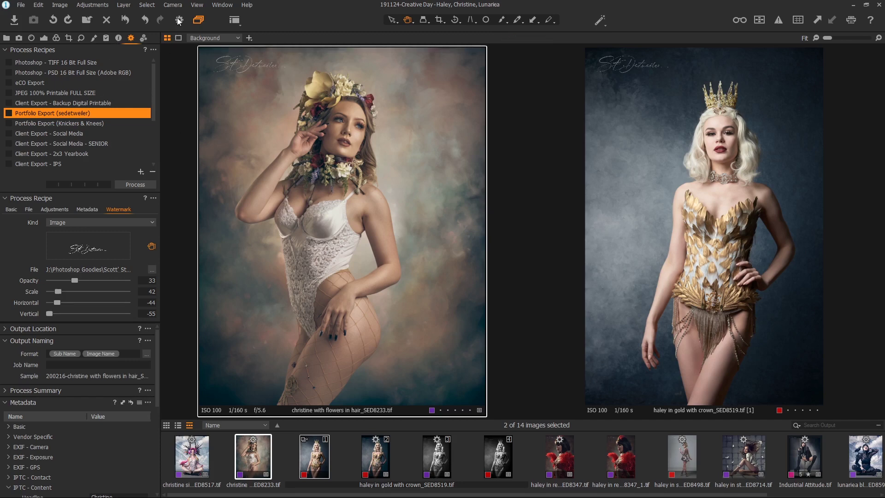
# Return from the Batch queue to the recipe settings and enable Move Watermark.
pyautogui.click(145, 41)
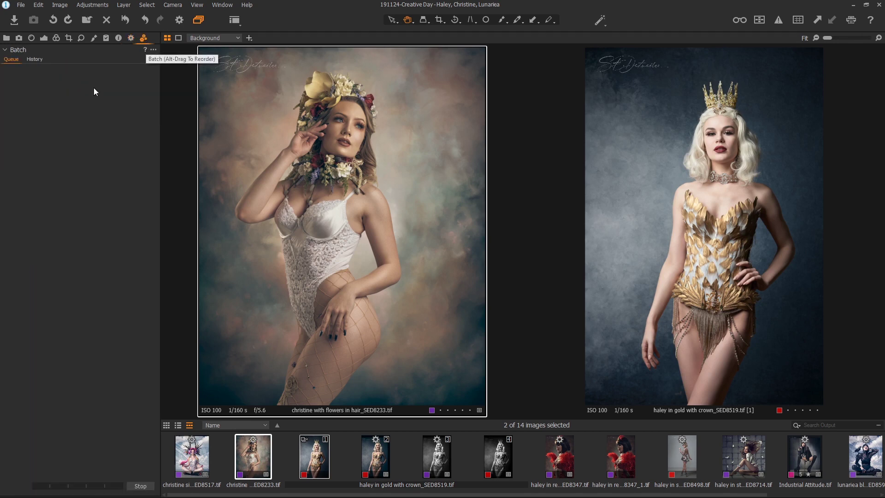
pyautogui.click(131, 39)
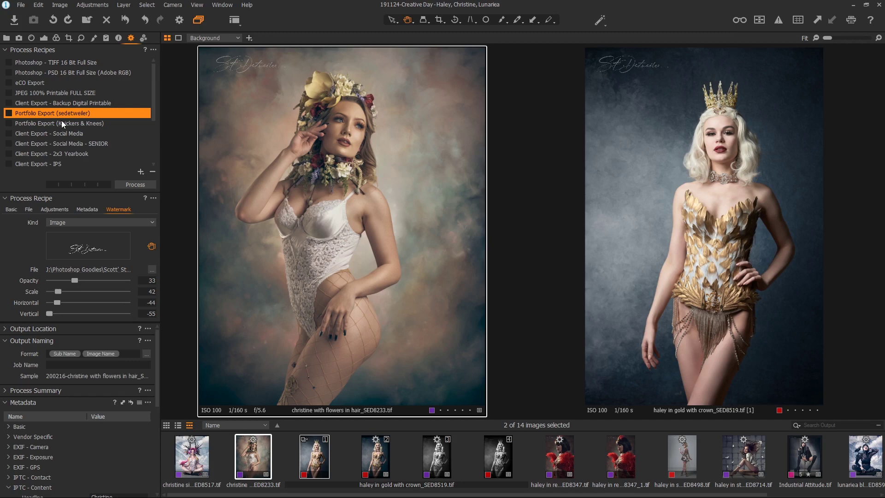
pyautogui.click(152, 247)
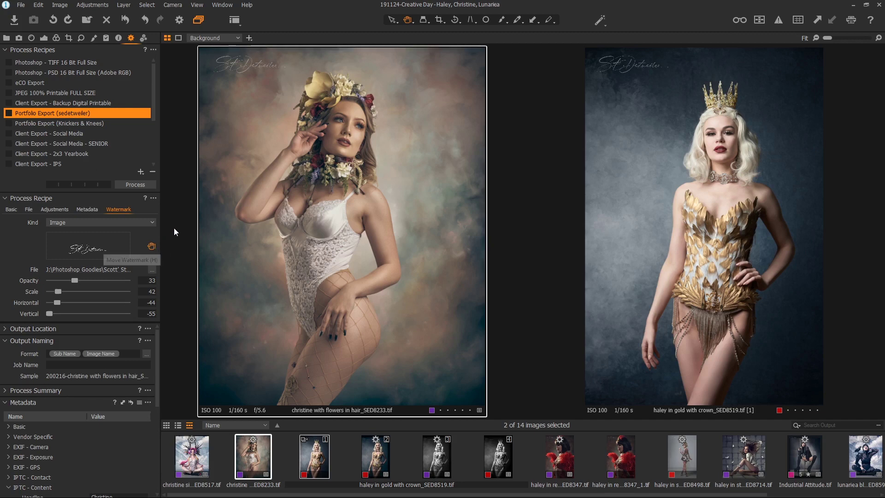
# Show only the flower-crown photo, then reopen and cancel the watermark file picker.
pyautogui.keyDown('ctrl'); pyautogui.click(315, 454); pyautogui.keyUp('ctrl')
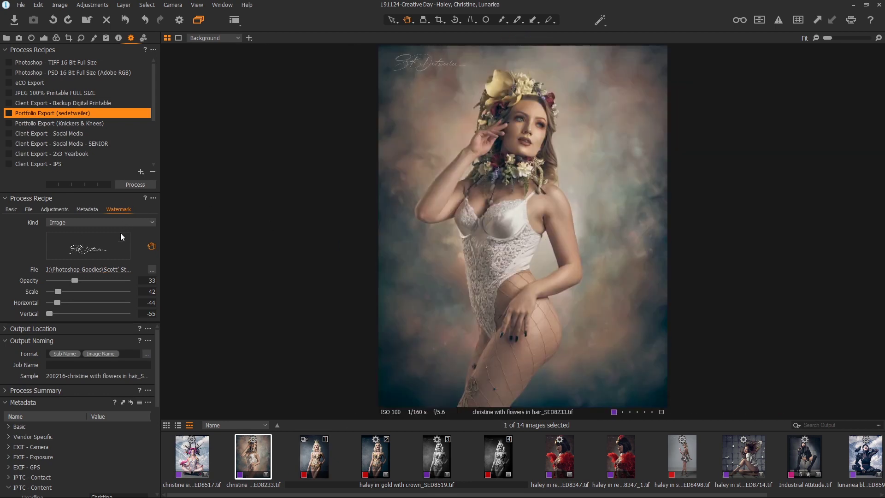
pyautogui.click(152, 269)
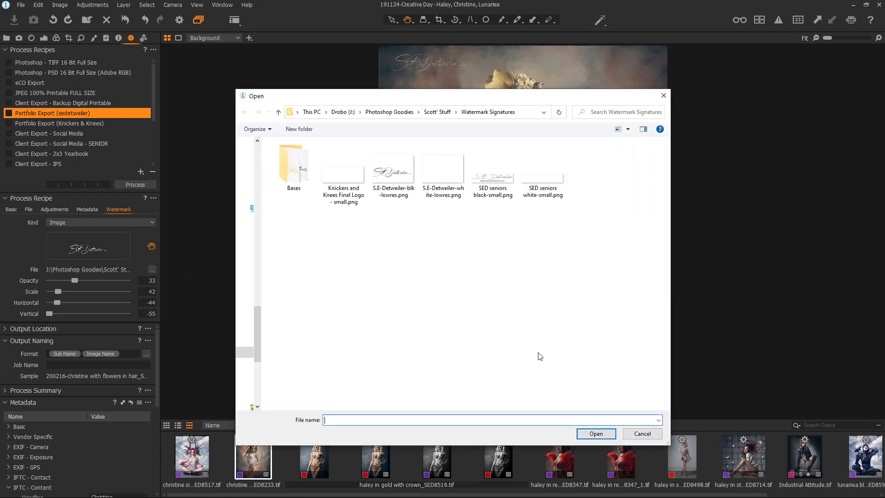
pyautogui.click(640, 434)
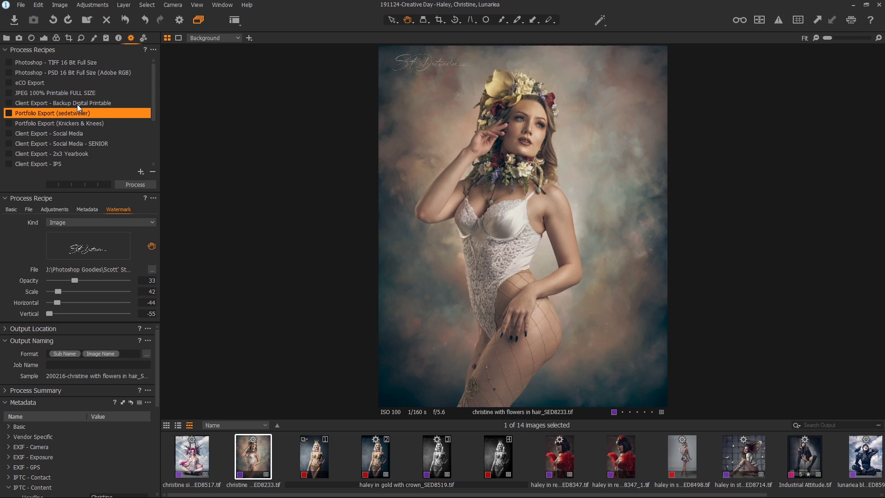
# In Portfolio Export (Knickers & Knees), set watermark scale 54, opacity 16, and drag it to the lower-right.
pyautogui.click(70, 123)
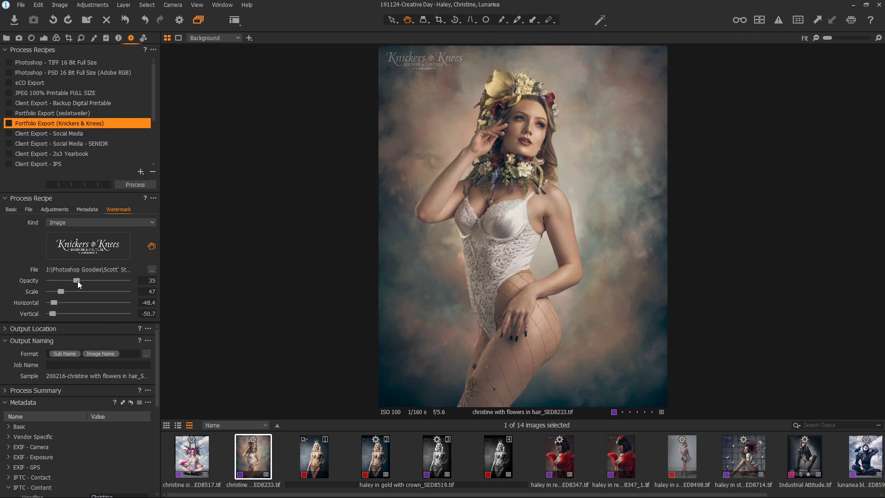
pyautogui.moveTo(63, 291); pyautogui.dragTo(62, 284)
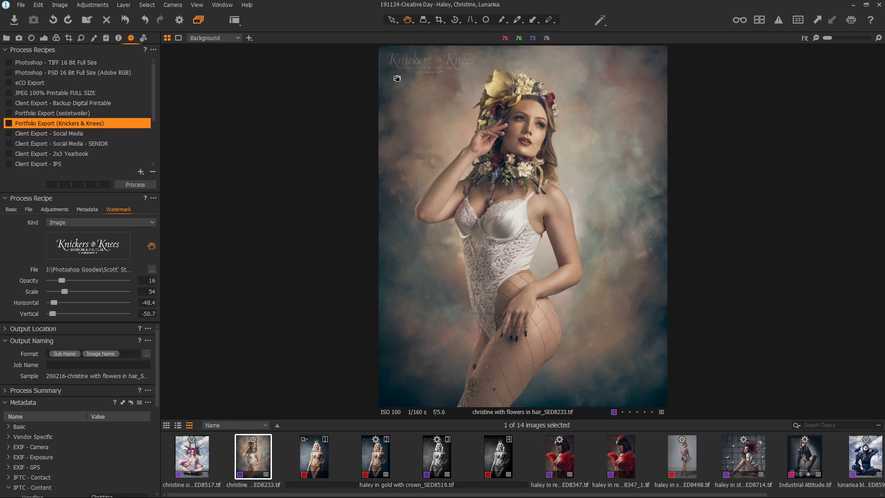
pyautogui.moveTo(397, 78); pyautogui.dragTo(509, 349)
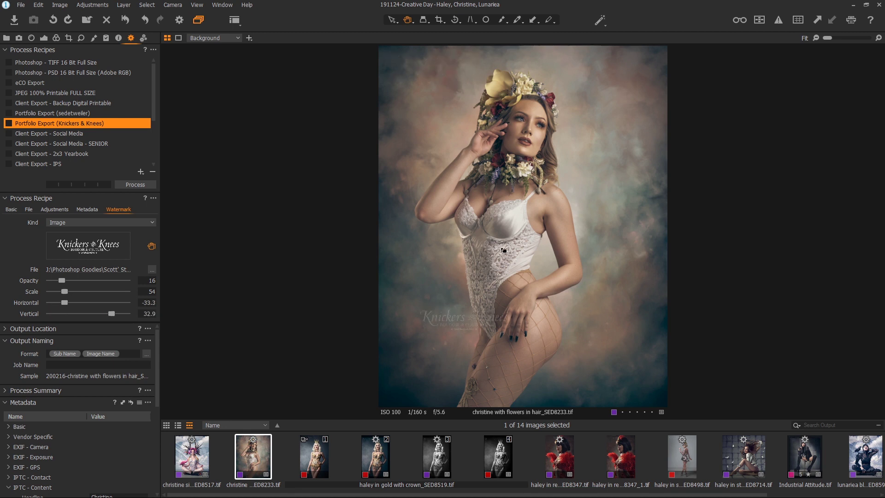
pyautogui.moveTo(503, 250); pyautogui.dragTo(690, 286)
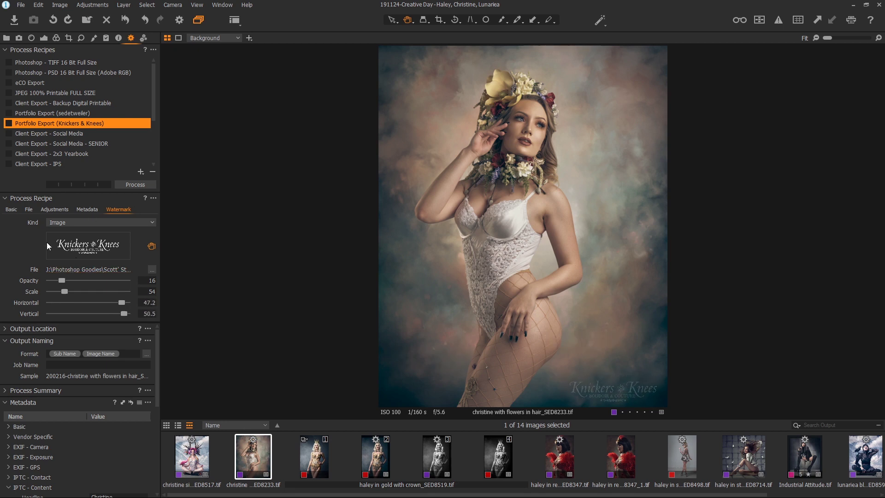
# Show the Knickers & Knees recipe's File settings with Root Folder Boudoir and year-month Sub Name.
pyautogui.click(28, 209)
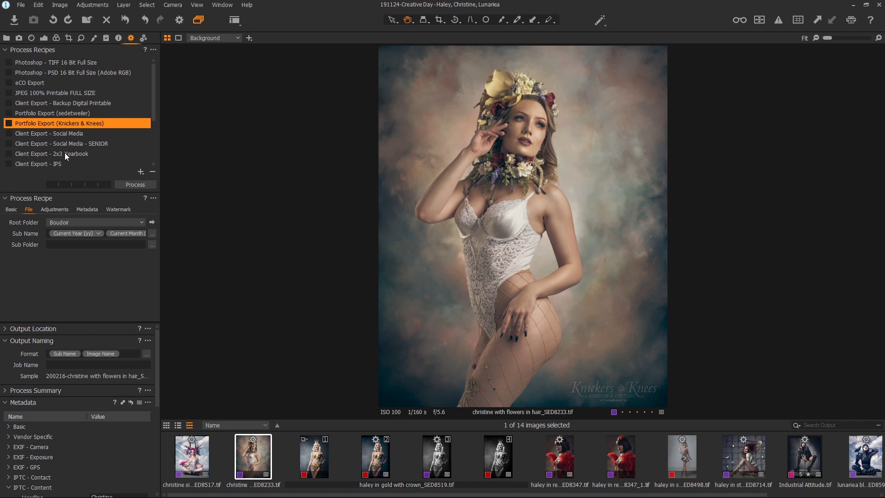
# Select the Portfolio Export (signature) recipe to check its Portfolio root folder settings.
pyautogui.click(76, 113)
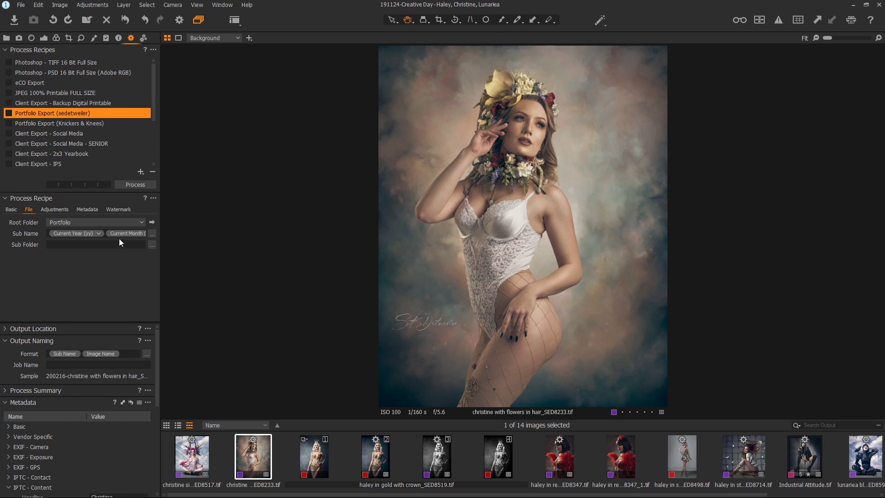
# Nudge each recipe's watermark position slightly, then tick the signature recipe for processing.
pyautogui.click(118, 209)
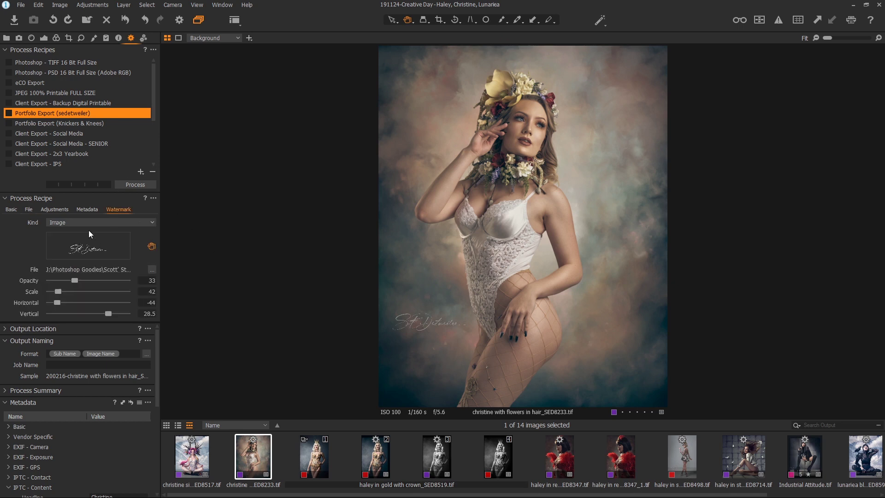
pyautogui.moveTo(428, 323); pyautogui.dragTo(429, 330)
pyautogui.click(90, 123)
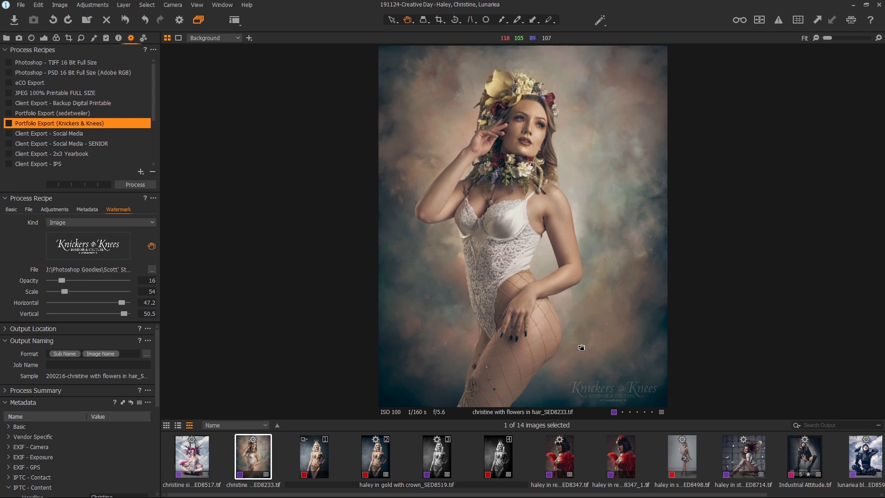
pyautogui.moveTo(580, 349); pyautogui.dragTo(581, 343)
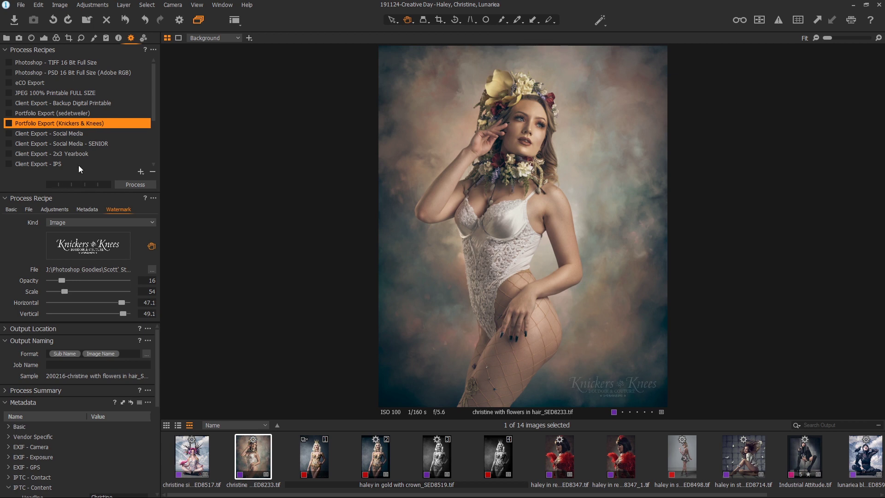
pyautogui.click(9, 114)
pyautogui.click(140, 402)
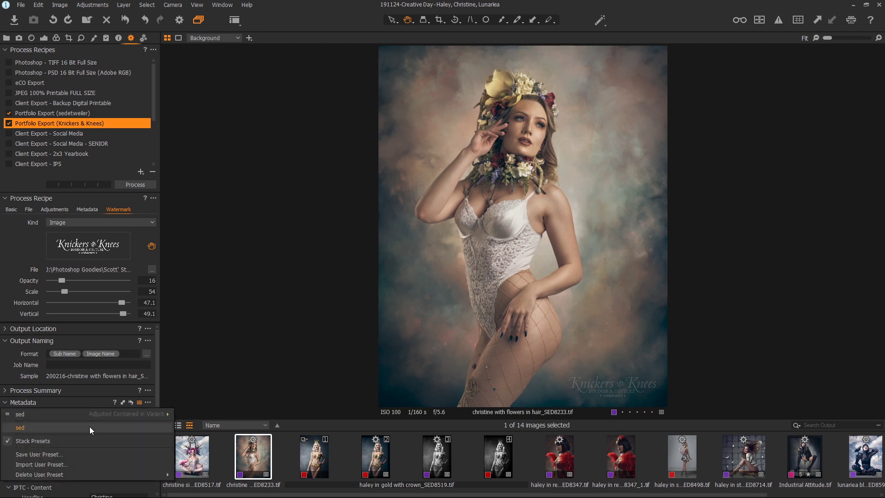
pyautogui.scroll(-8, 152, 364)
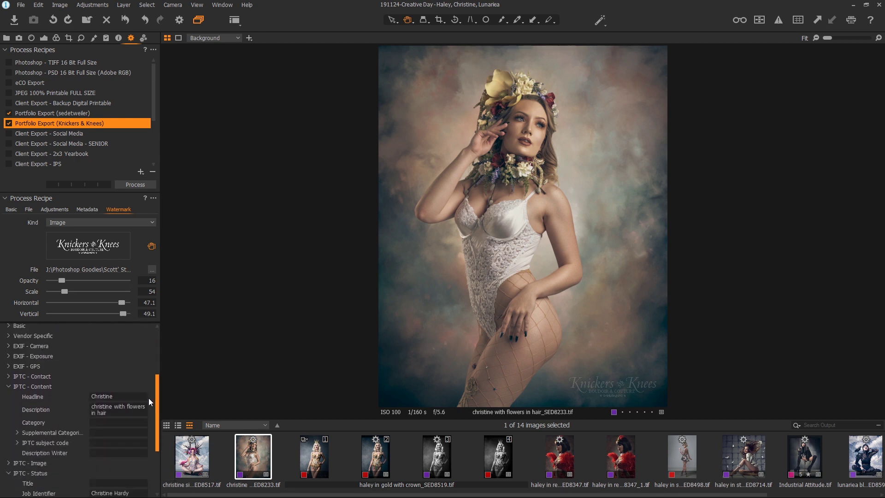
pyautogui.scroll(-3, 148, 397)
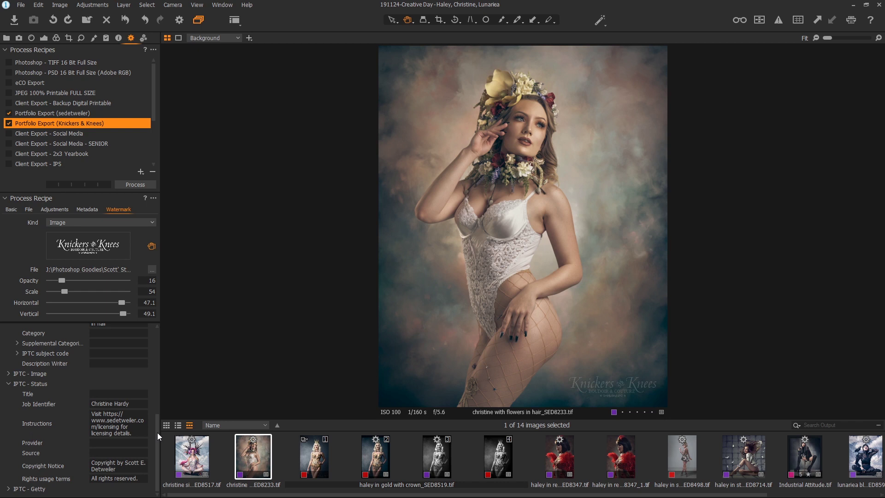
pyautogui.moveTo(156, 432); pyautogui.dragTo(162, 325)
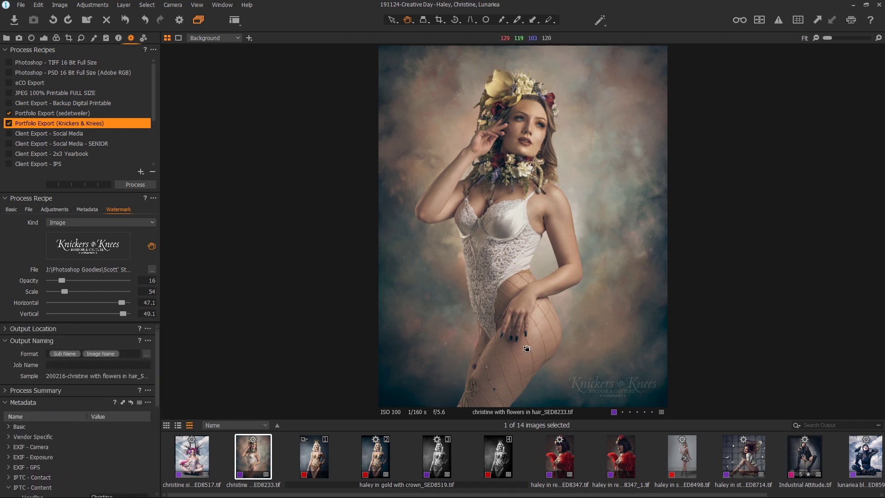